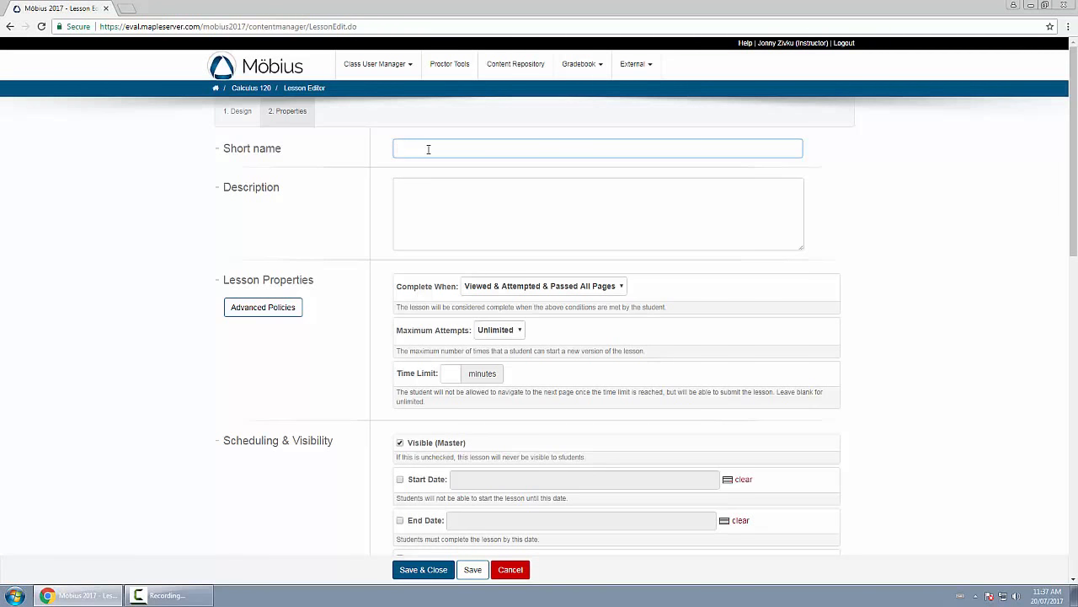
- Examine the lesson's description field and the available options for its completion condition and maximum attempts
{"action": "left_click", "coordinate": [441, 208]}
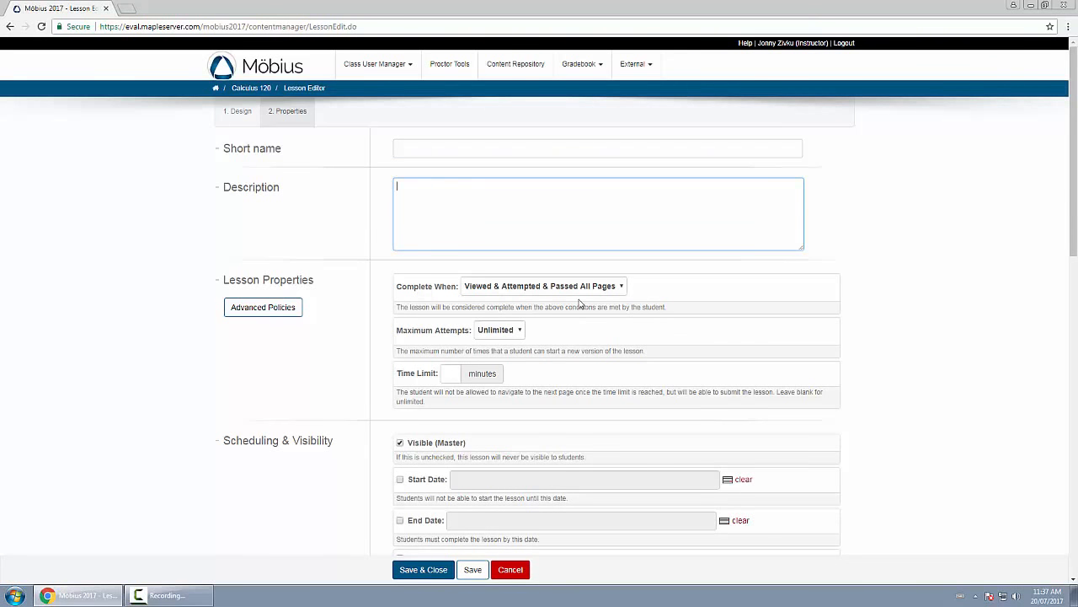
{"action": "left_click", "coordinate": [621, 289]}
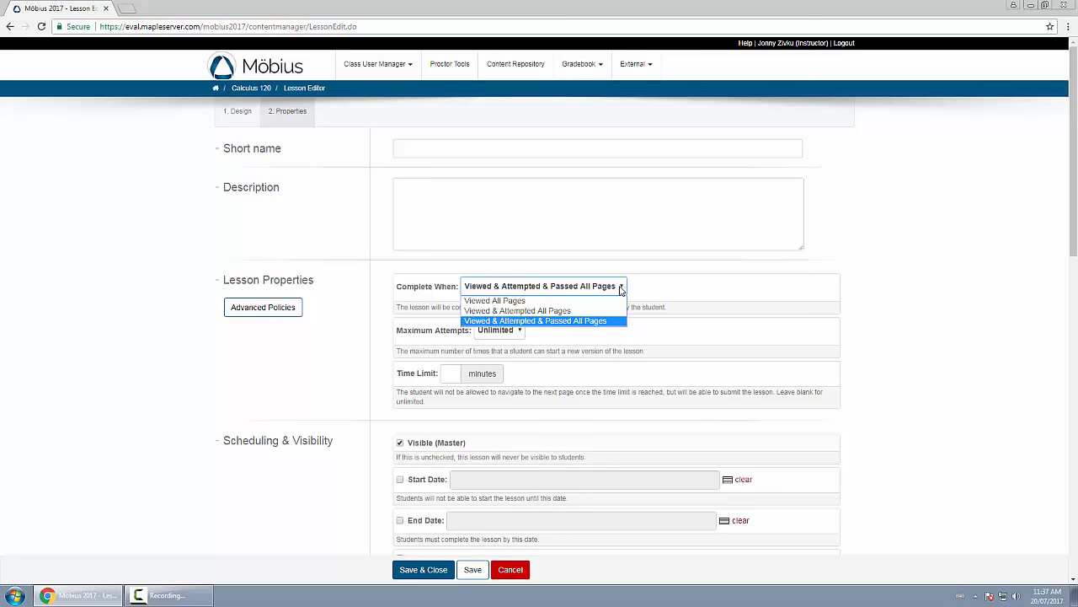
{"action": "left_click", "coordinate": [775, 302]}
{"action": "left_click", "coordinate": [500, 332]}
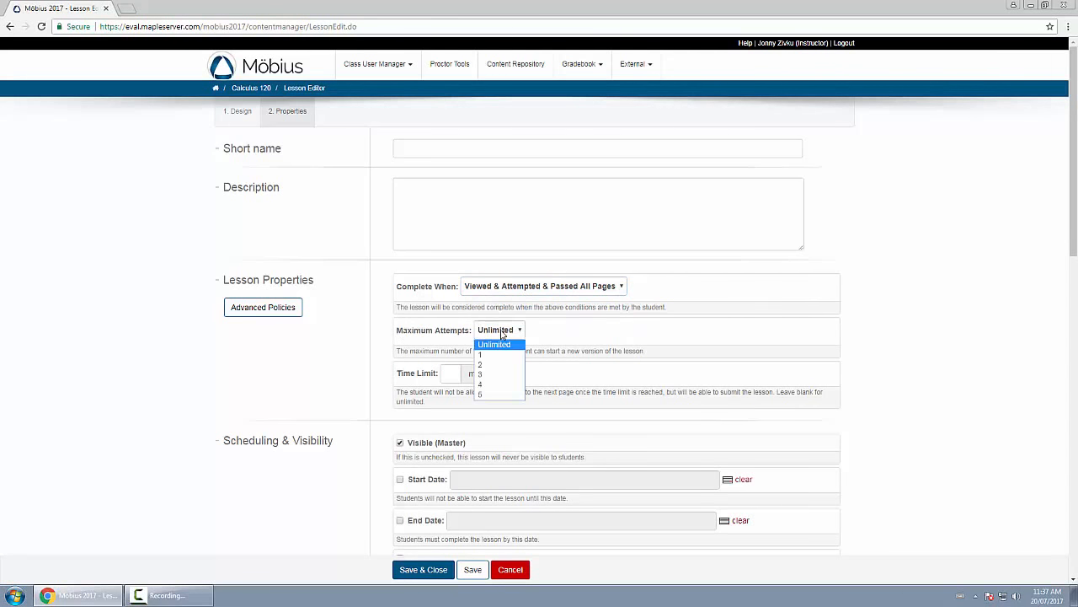
{"action": "left_click", "coordinate": [564, 339]}
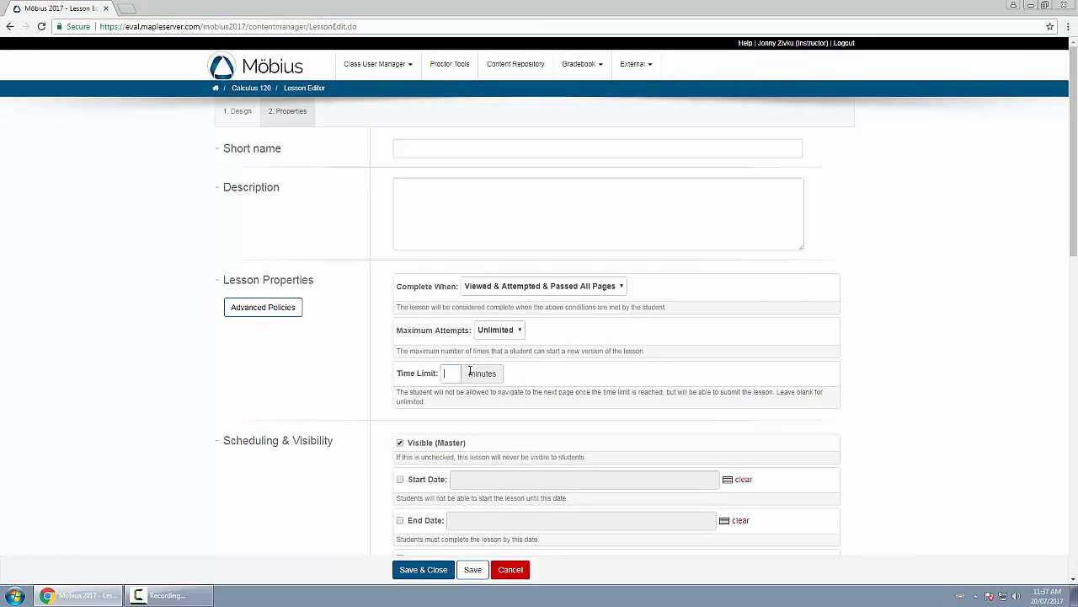
- Design a new advanced policy for the lesson and examine the requirement choices of its first criterion
{"action": "left_click", "coordinate": [274, 311]}
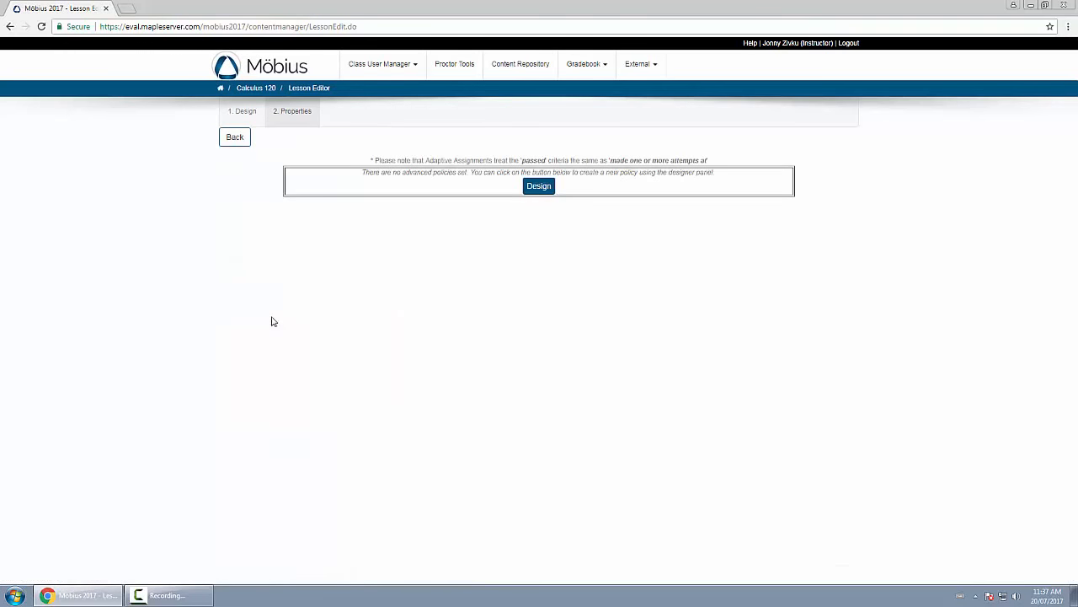
{"action": "left_click", "coordinate": [543, 187]}
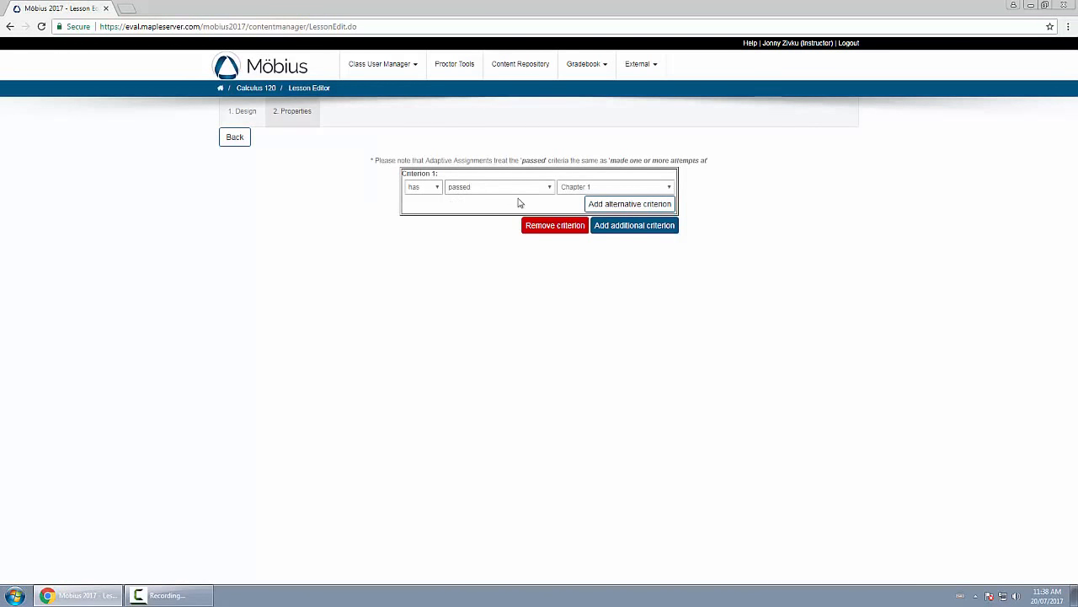
{"action": "left_click", "coordinate": [592, 187]}
{"action": "left_click", "coordinate": [472, 193]}
{"action": "left_click", "coordinate": [474, 187]}
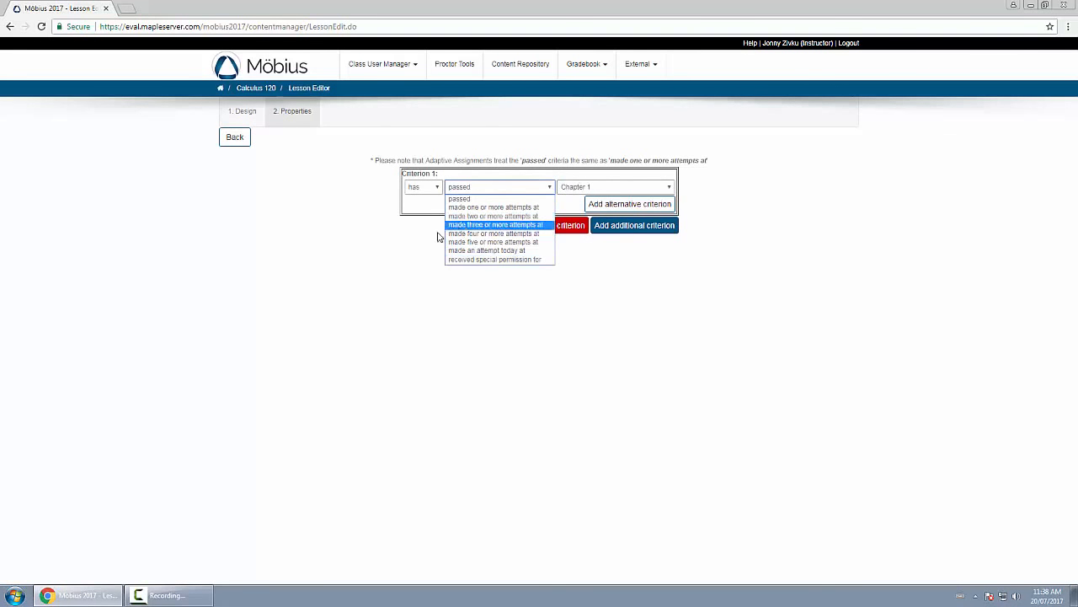
{"action": "left_click", "coordinate": [371, 266]}
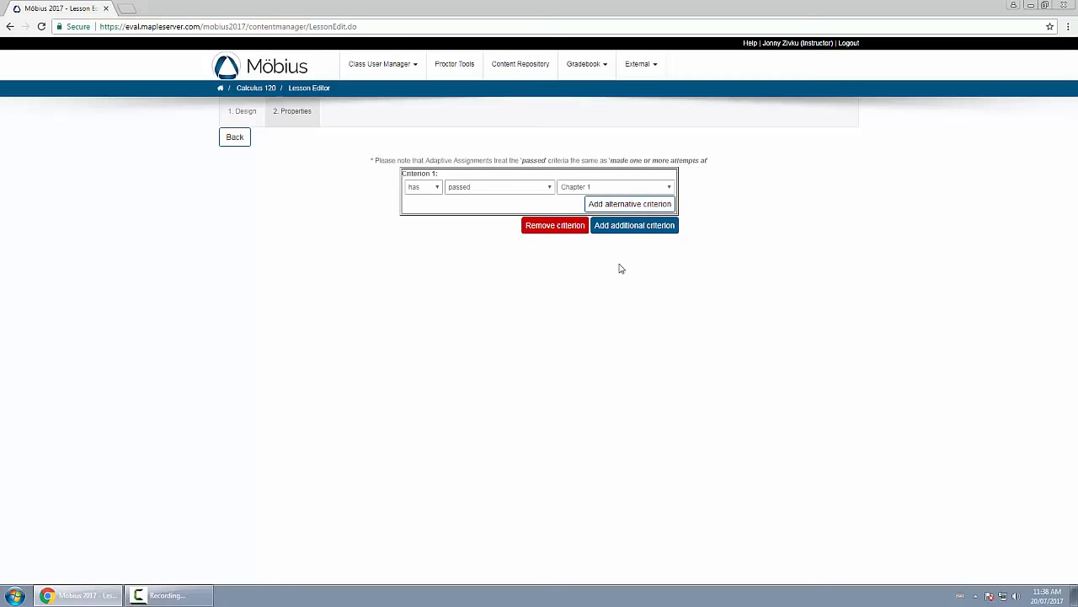
- Examine the criterion's "has" choices, then remove the criterion and return to the lesson properties
{"action": "left_click", "coordinate": [421, 186]}
{"action": "left_click", "coordinate": [321, 241]}
{"action": "left_click", "coordinate": [544, 229]}
{"action": "left_click", "coordinate": [244, 144]}
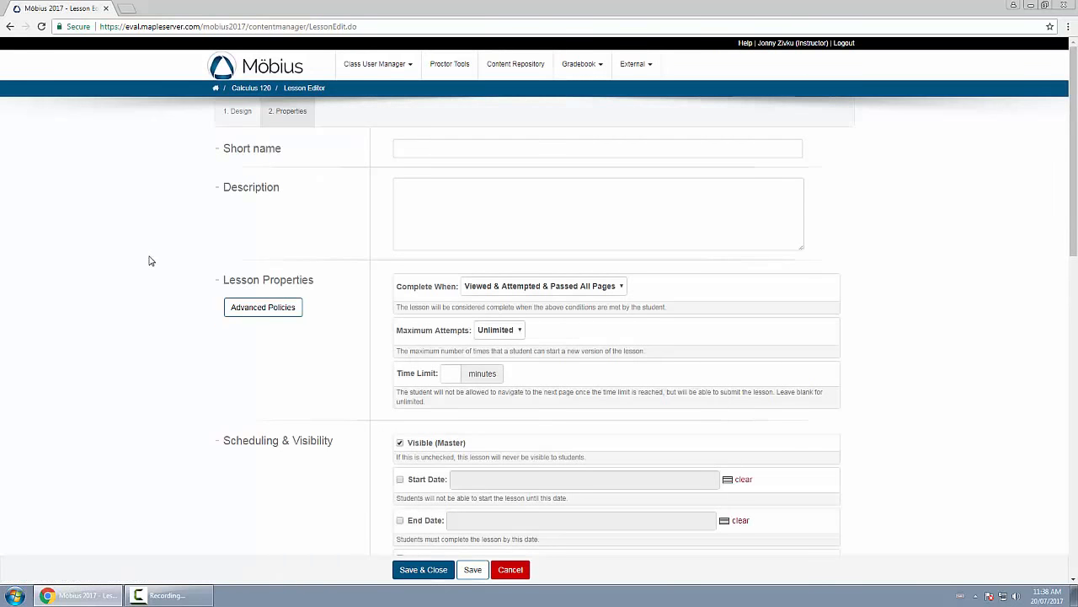
- Examine the Scheduling & Visibility settings, including the calendars for the start date and for restricting feedback
{"action": "scroll", "coordinate": [150, 257], "scroll_direction": "down", "scroll_amount": 2}
{"action": "scroll", "coordinate": [150, 257], "scroll_direction": "down", "scroll_amount": 1}
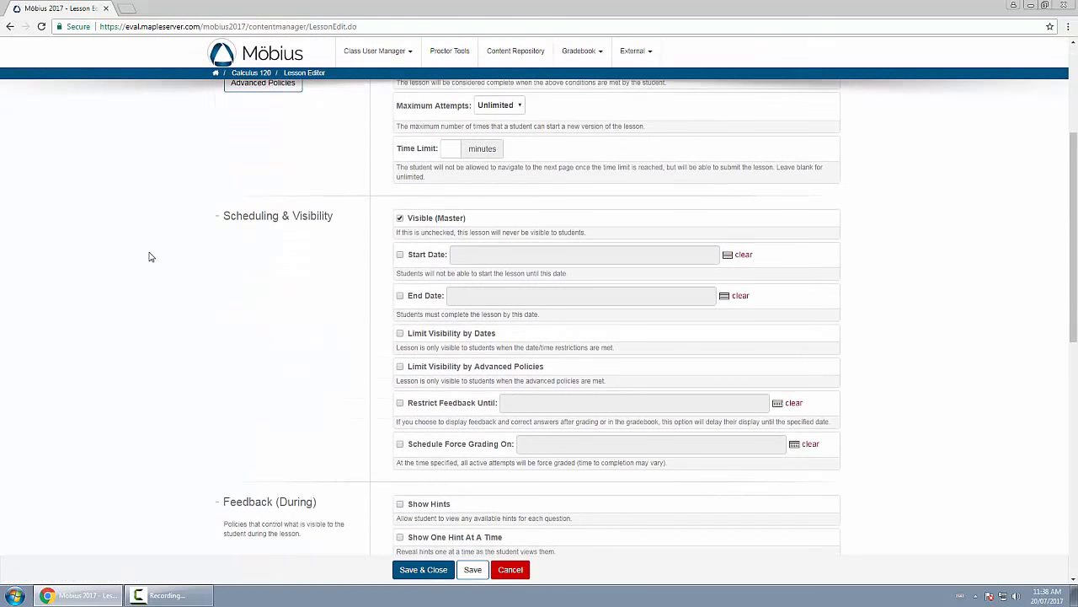
{"action": "left_click", "coordinate": [400, 217]}
{"action": "left_click", "coordinate": [728, 255]}
{"action": "left_click", "coordinate": [919, 287]}
{"action": "scroll", "coordinate": [309, 373], "scroll_direction": "up", "scroll_amount": 1}
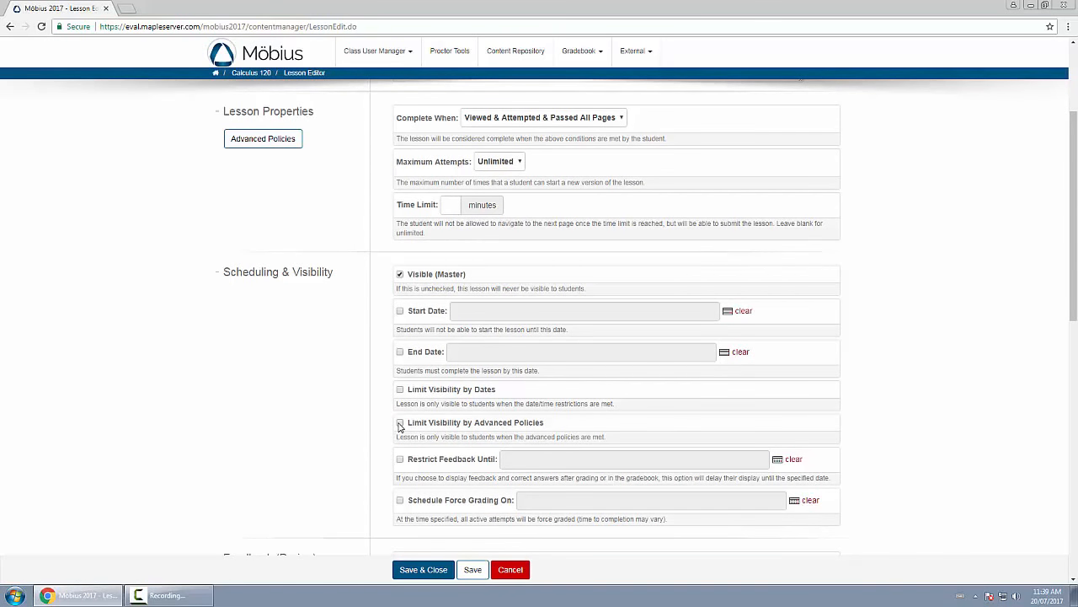
{"action": "scroll", "coordinate": [352, 365], "scroll_direction": "down", "scroll_amount": 1}
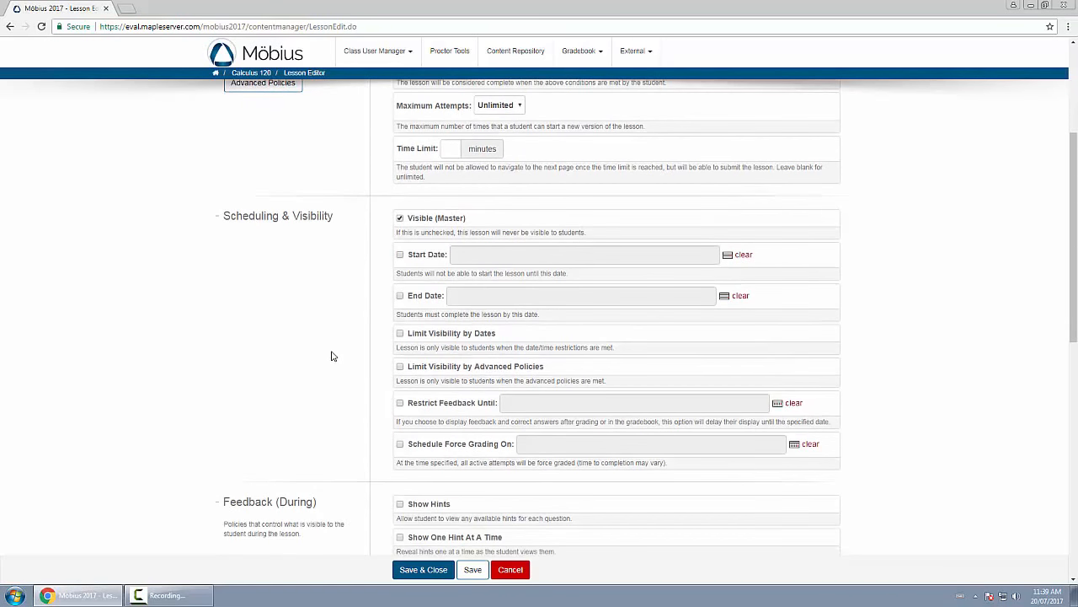
{"action": "left_click", "coordinate": [777, 403]}
{"action": "left_click", "coordinate": [952, 368]}
{"action": "scroll", "coordinate": [325, 400], "scroll_direction": "down", "scroll_amount": 1}
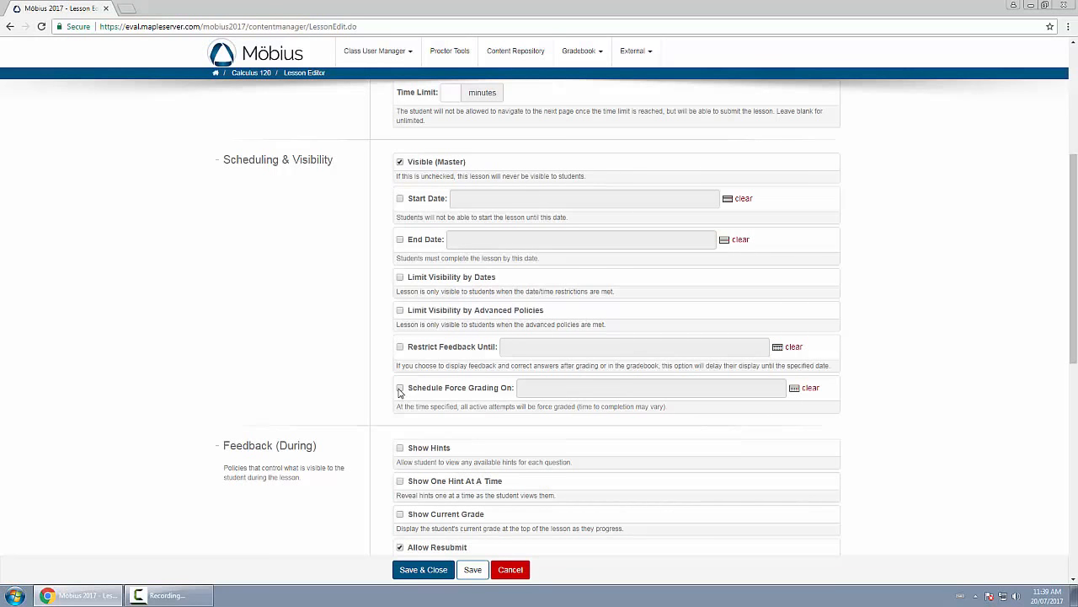
- Examine the Feedback (During) policies, including the choices for showing the correct answer and question feedback
{"action": "scroll", "coordinate": [198, 380], "scroll_direction": "down", "scroll_amount": 2}
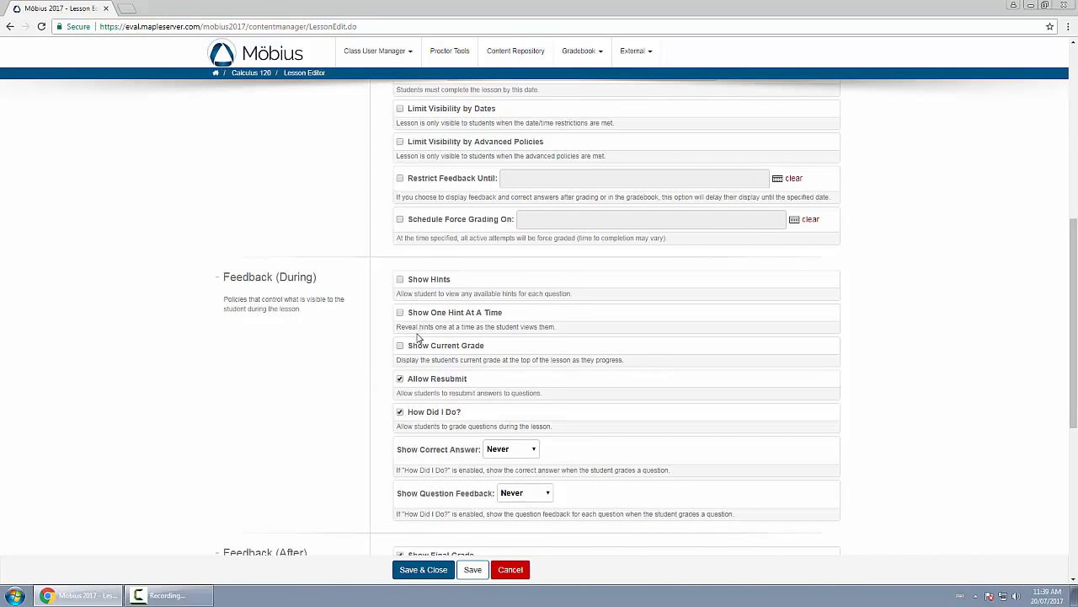
{"action": "left_click", "coordinate": [399, 379]}
{"action": "scroll", "coordinate": [401, 371], "scroll_direction": "down", "scroll_amount": 1}
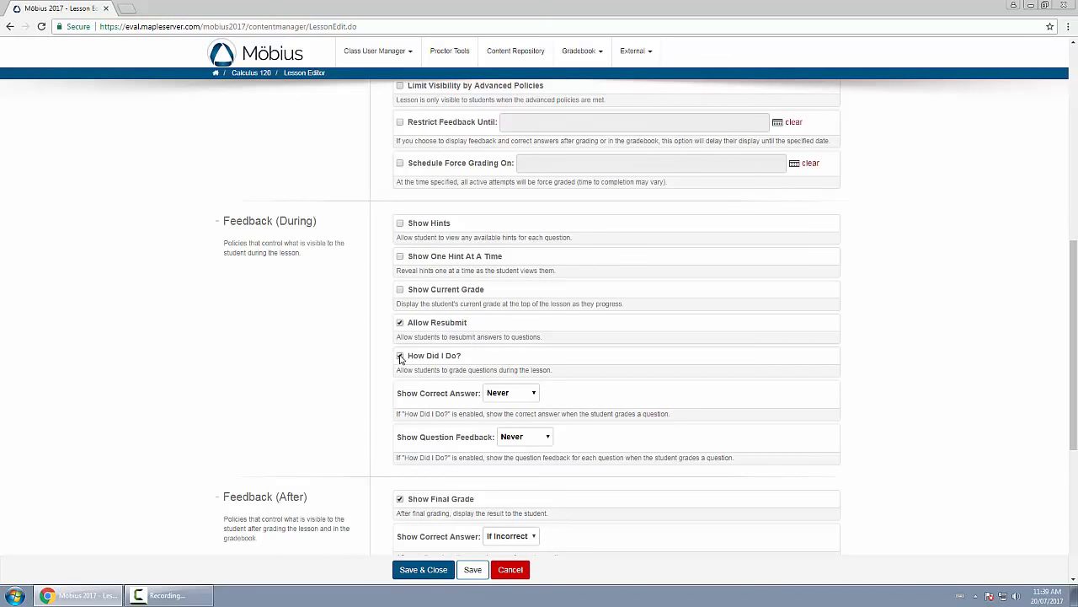
{"action": "left_click", "coordinate": [518, 396]}
{"action": "left_click", "coordinate": [602, 440]}
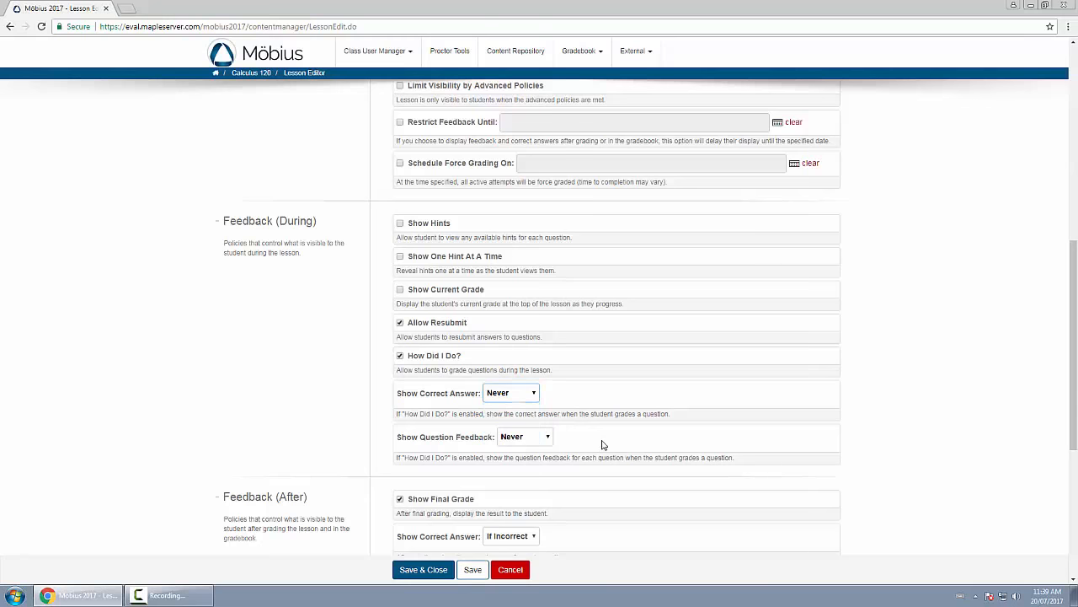
{"action": "left_click", "coordinate": [523, 436]}
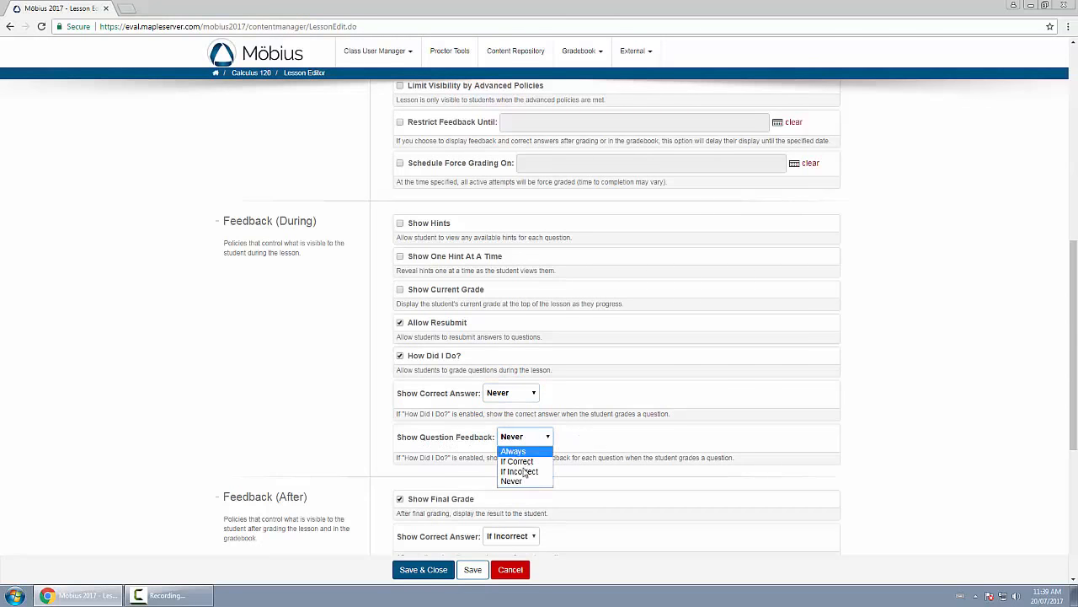
{"action": "left_click", "coordinate": [915, 385]}
- Examine the Feedback (After) policies and the choices for showing the correct answer after grading
{"action": "scroll", "coordinate": [845, 475], "scroll_direction": "down", "scroll_amount": 3}
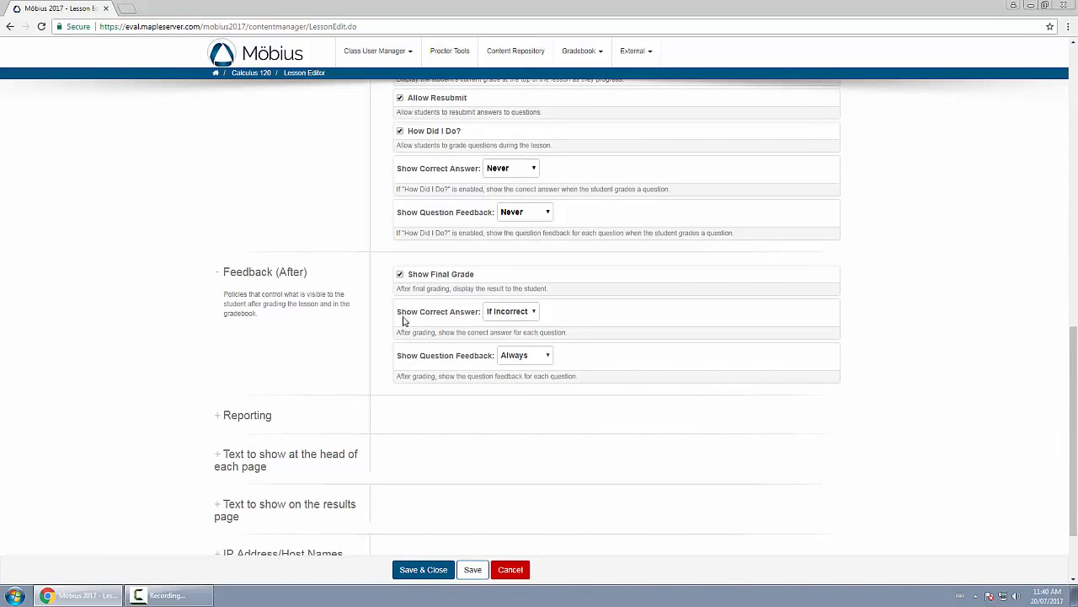
{"action": "left_click", "coordinate": [521, 312]}
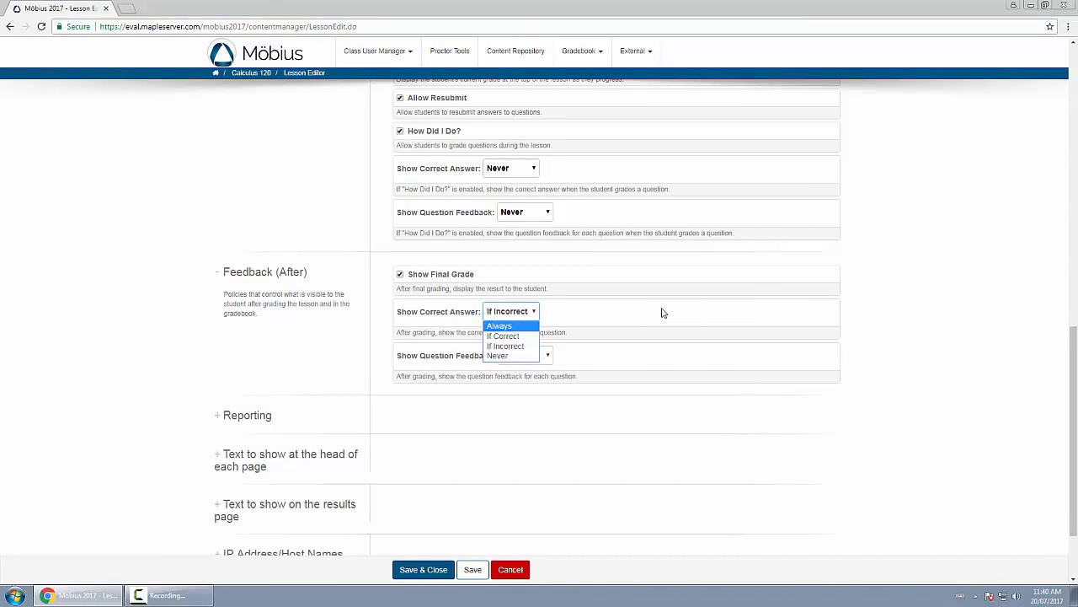
{"action": "left_click", "coordinate": [914, 282]}
- Expand the Reporting section and examine its field for e-mailing reports
{"action": "scroll", "coordinate": [717, 419], "scroll_direction": "down", "scroll_amount": 3}
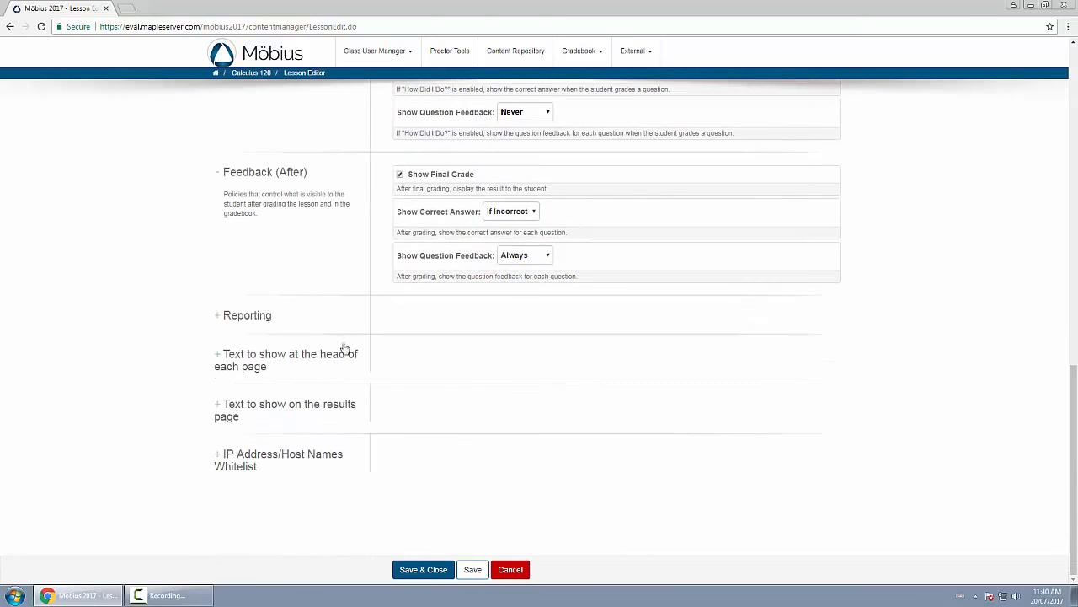
{"action": "left_click", "coordinate": [250, 316]}
{"action": "left_click", "coordinate": [513, 319]}
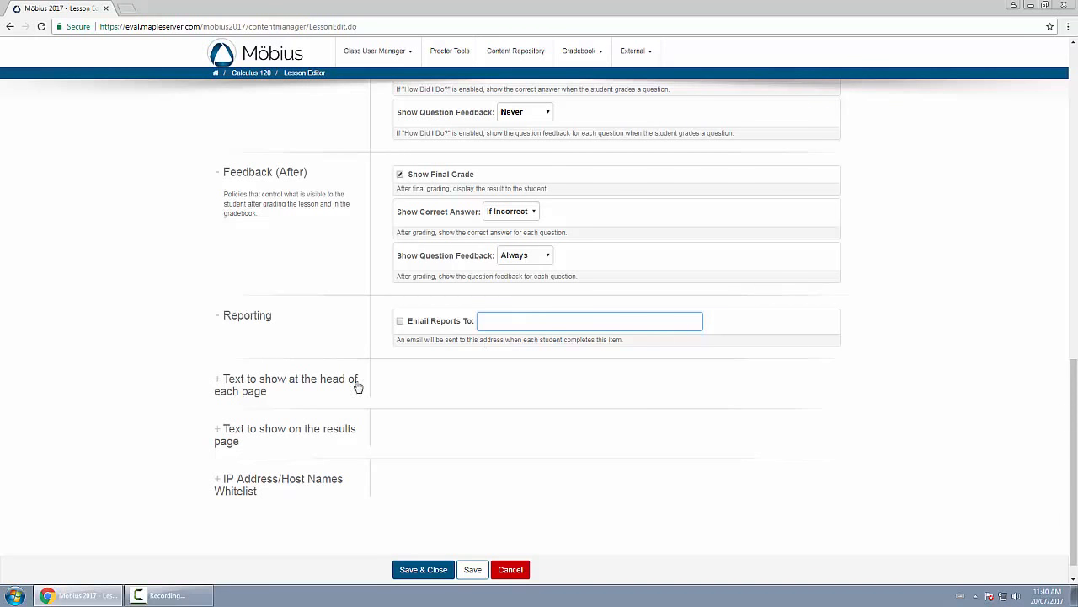
- Expand the page-head text, results-page text and IP Address/Host Names Whitelist sections to examine their settings
{"action": "left_click", "coordinate": [272, 392]}
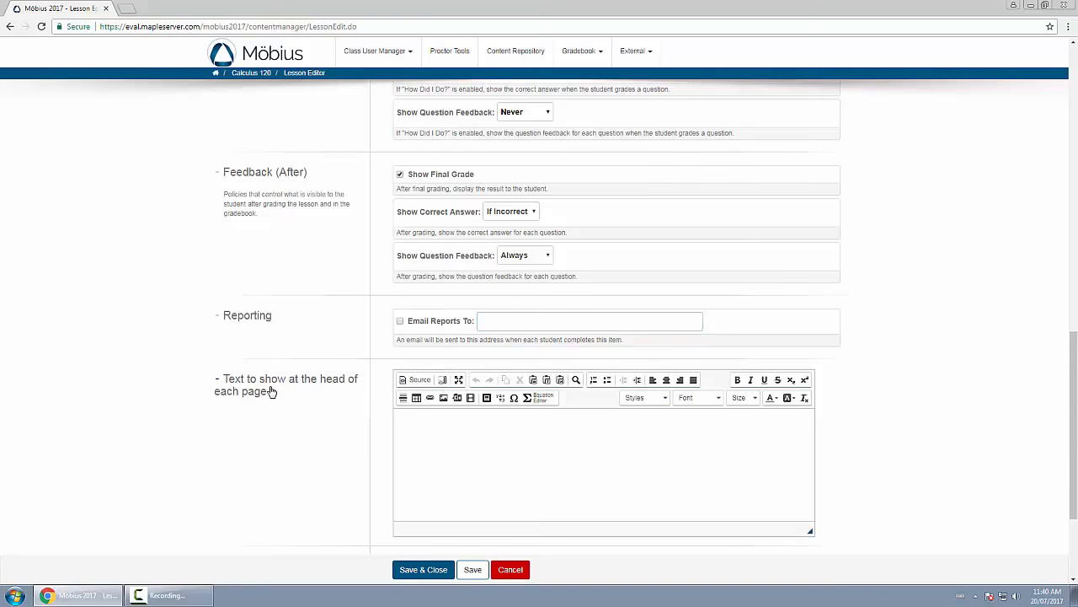
{"action": "scroll", "coordinate": [269, 390], "scroll_direction": "down", "scroll_amount": 2}
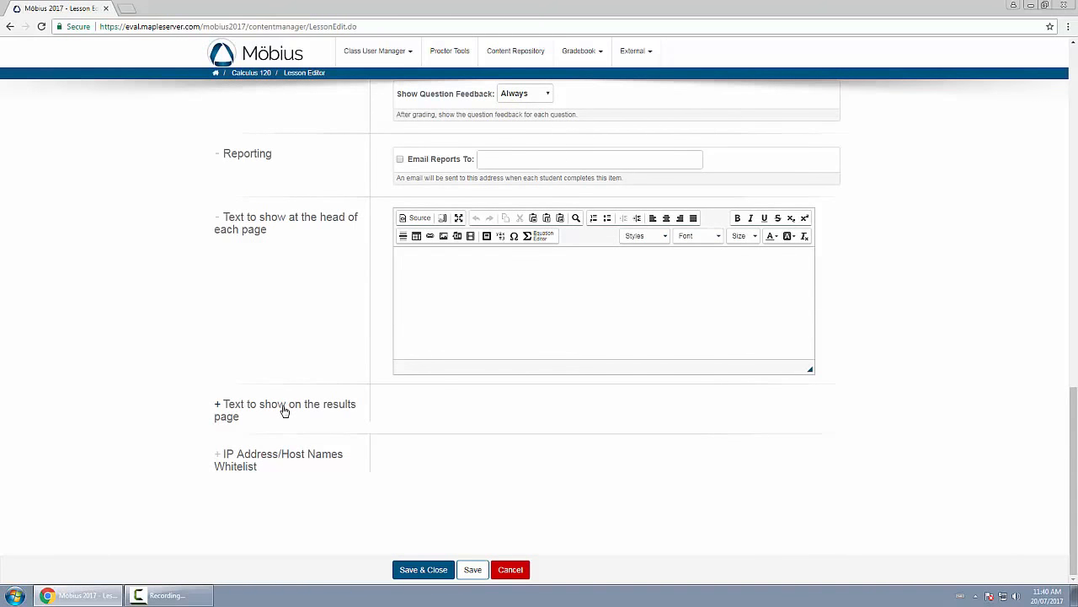
{"action": "left_click", "coordinate": [284, 410]}
{"action": "scroll", "coordinate": [199, 449], "scroll_direction": "down", "scroll_amount": 2}
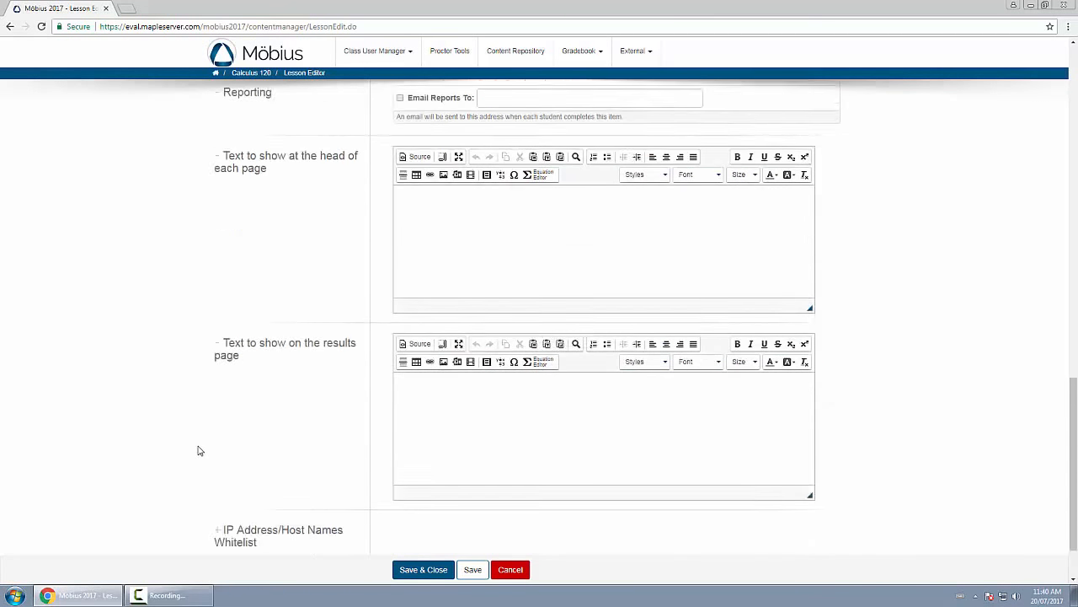
{"action": "left_click", "coordinate": [241, 465]}
{"action": "scroll", "coordinate": [160, 428], "scroll_direction": "down", "scroll_amount": 2}
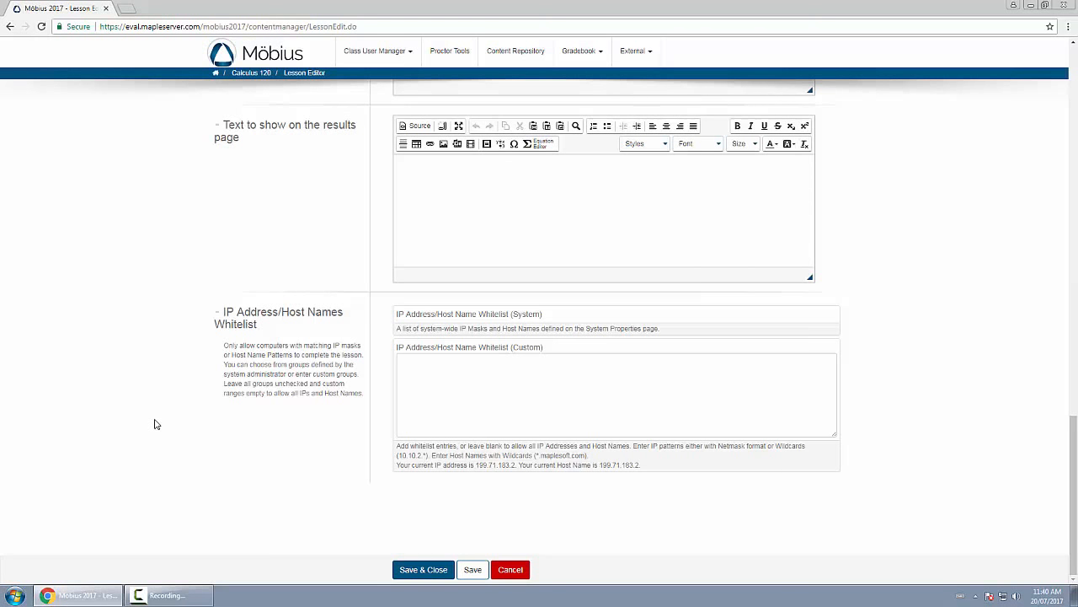
{"action": "scroll", "coordinate": [139, 307], "scroll_direction": "up", "scroll_amount": 15}
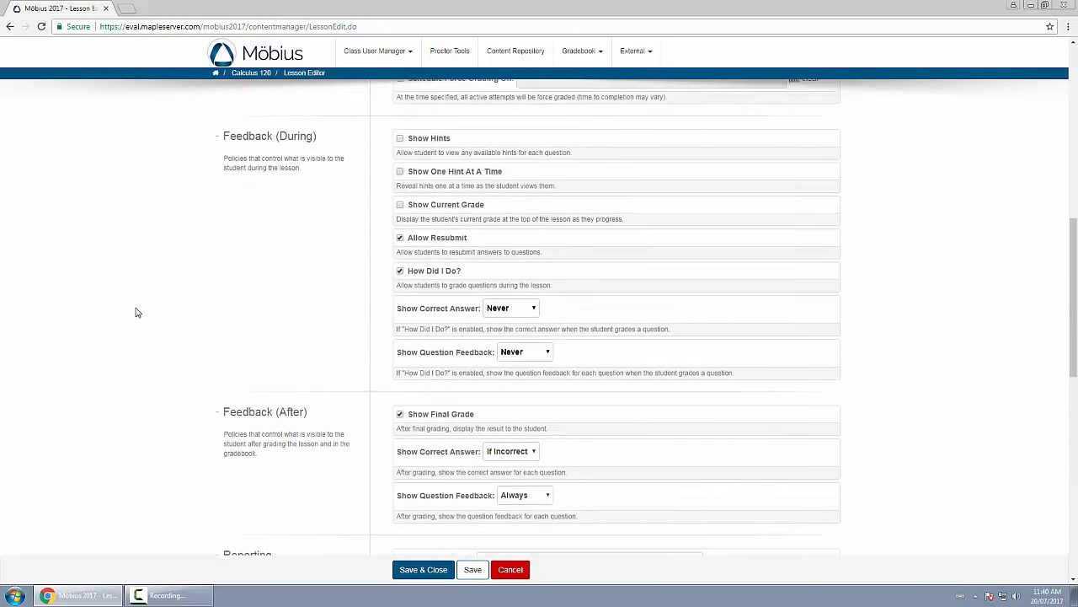
{"action": "scroll", "coordinate": [138, 314], "scroll_direction": "up", "scroll_amount": 3}
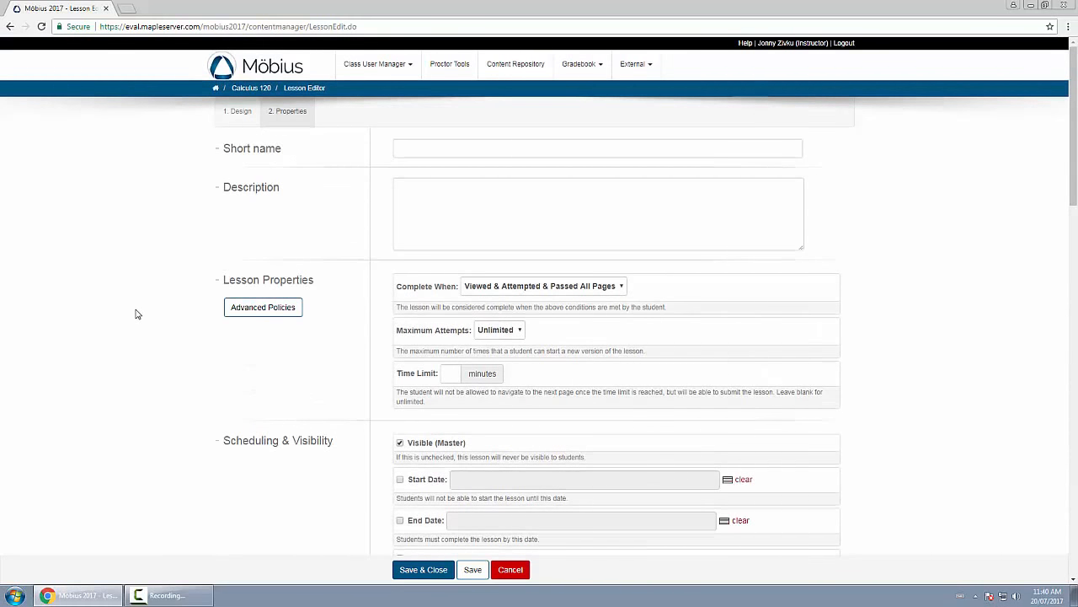